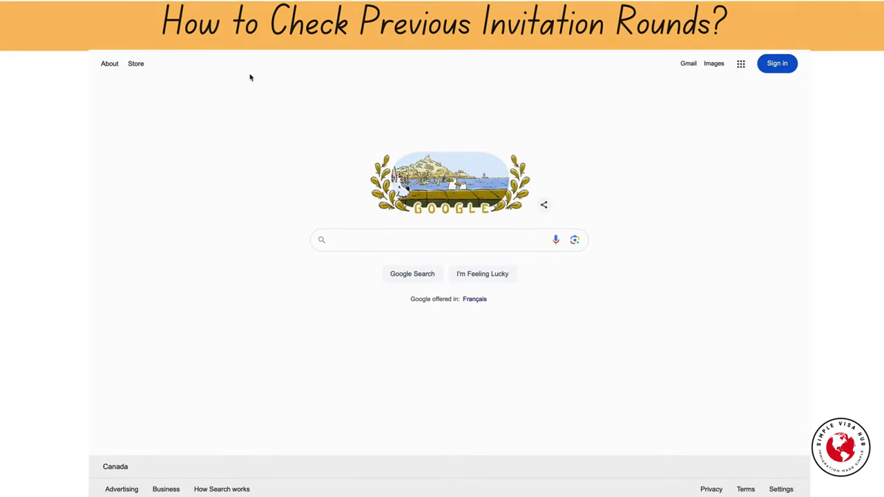
Run a Google search for 'skillselect'.
click(350, 241)
text(s)
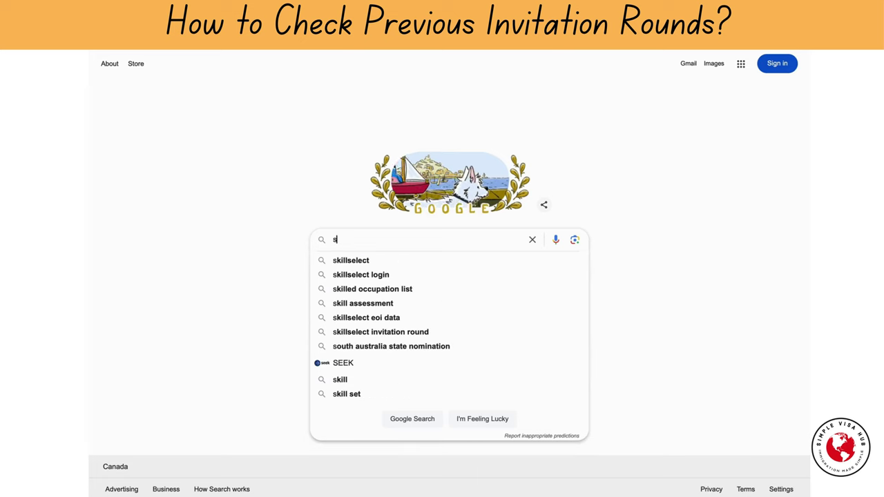
text(killselect)
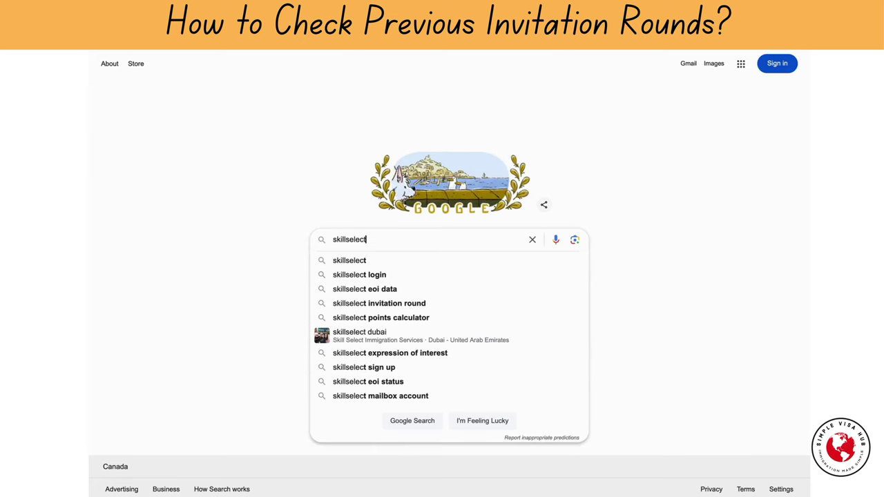
key(Return)
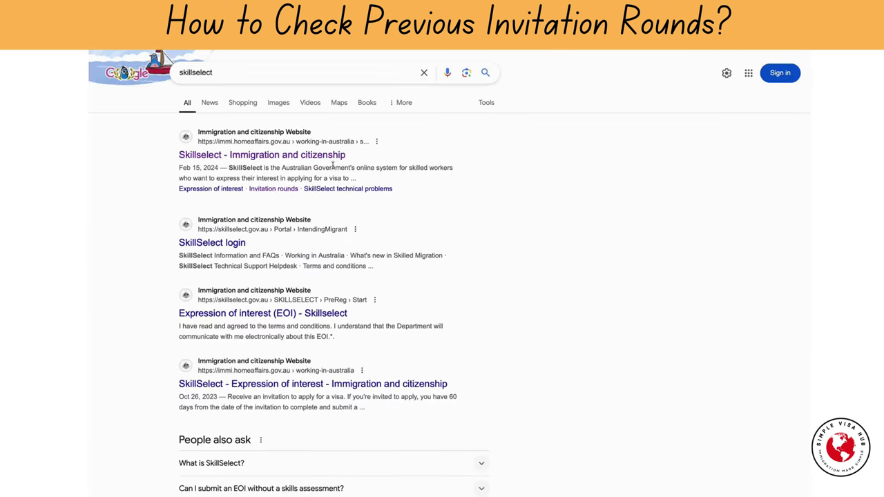
Open the official 'Skillselect - Immigration and citizenship' page on immi.homeaffairs.gov.au.
click(287, 156)
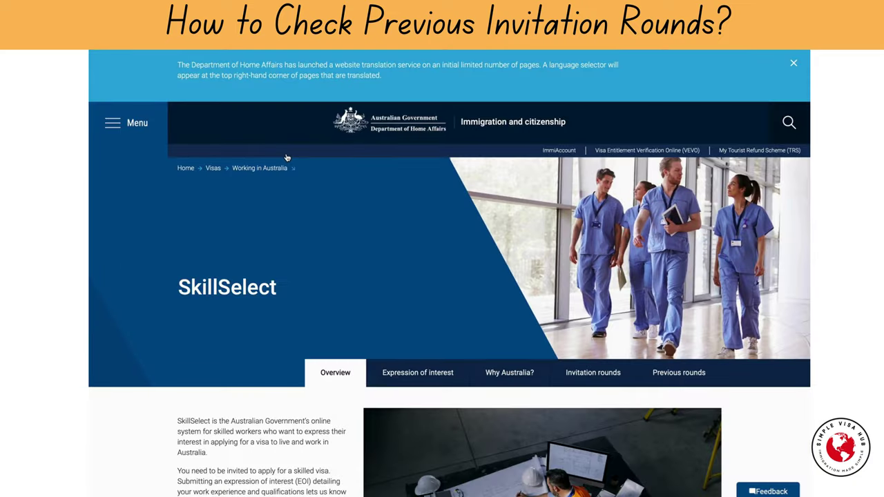
scroll(315, 258, down, 2)
scroll(315, 258, down, 2)
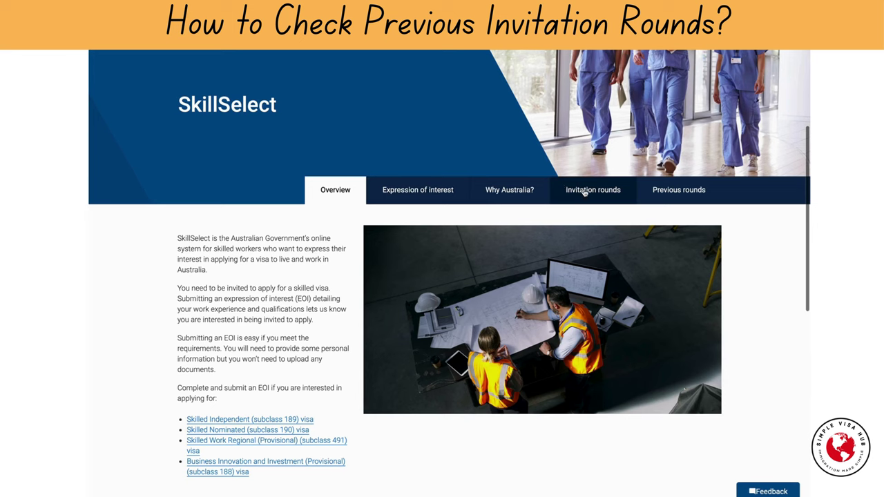
Go to Invitation rounds and review the 13 June 2024 current round.
click(584, 193)
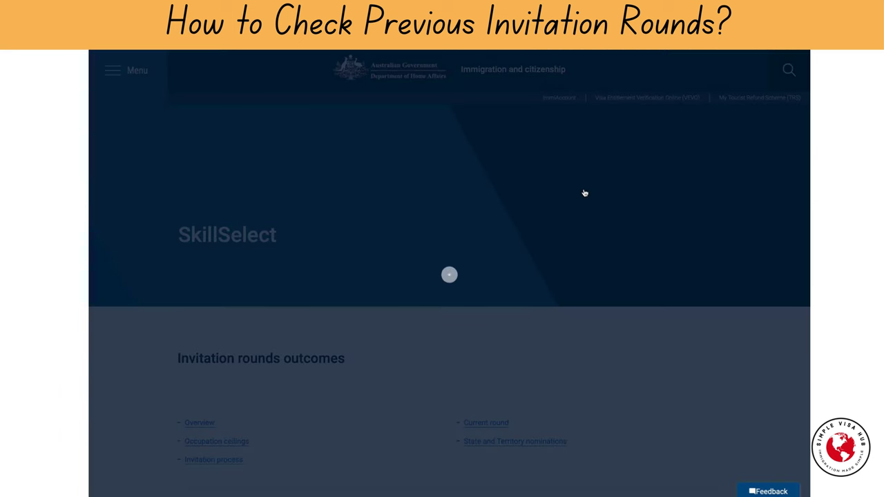
scroll(375, 361, down, 6)
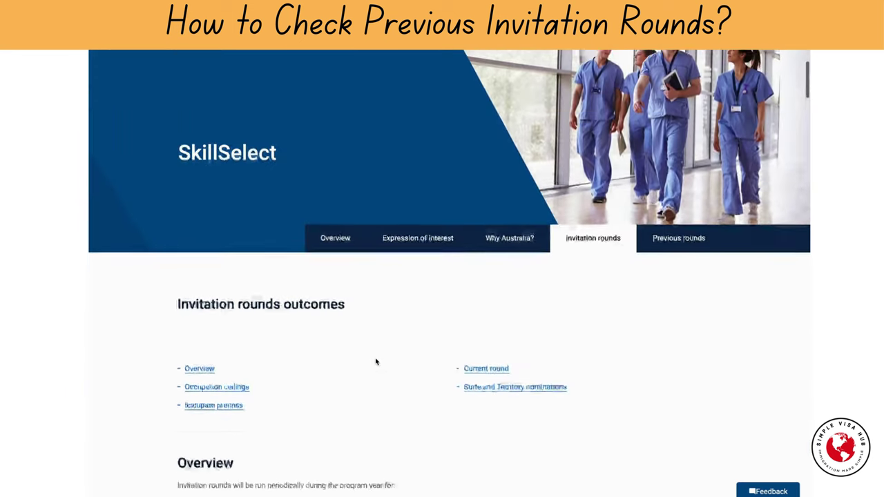
scroll(376, 361, down, 3)
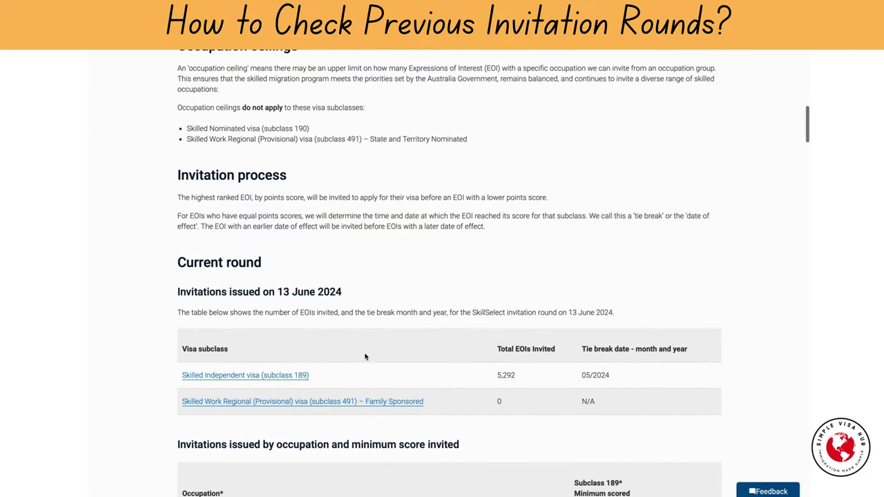
drag(278, 291, 348, 293)
scroll(348, 293, up, 9)
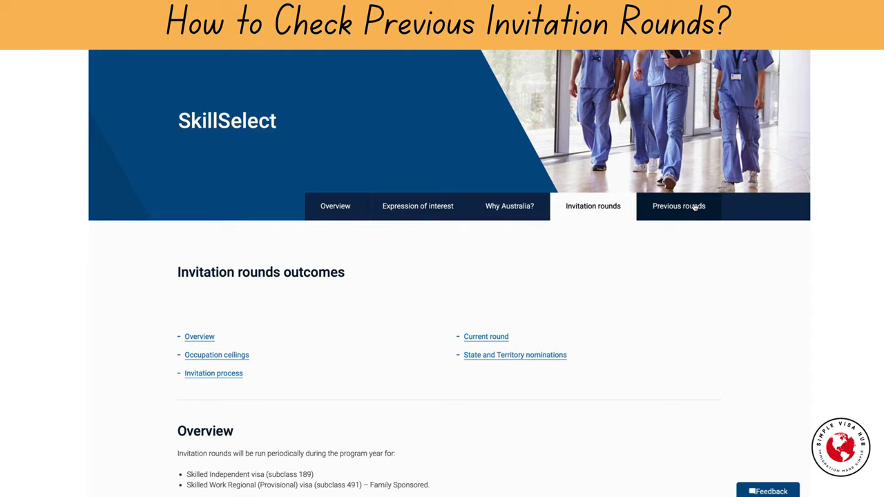
Browse Previous rounds back to 11 August 2020 and highlight the 18 December 2023 round.
click(695, 206)
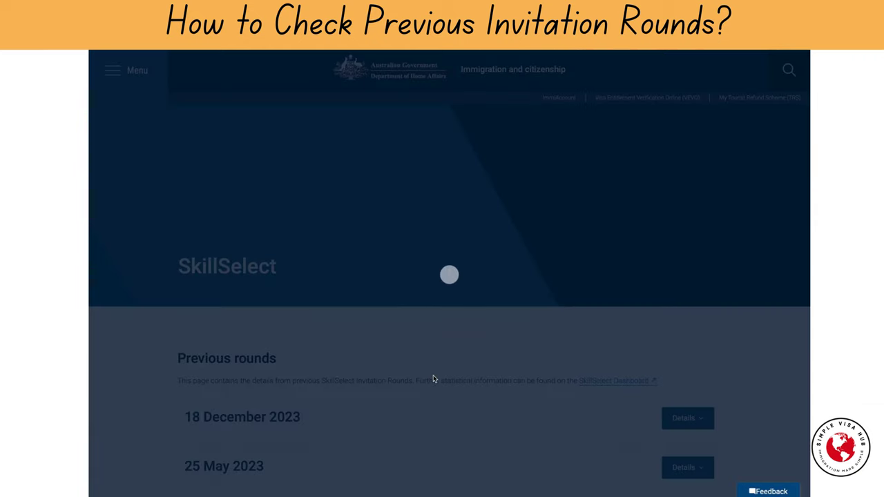
scroll(434, 379, down, 5)
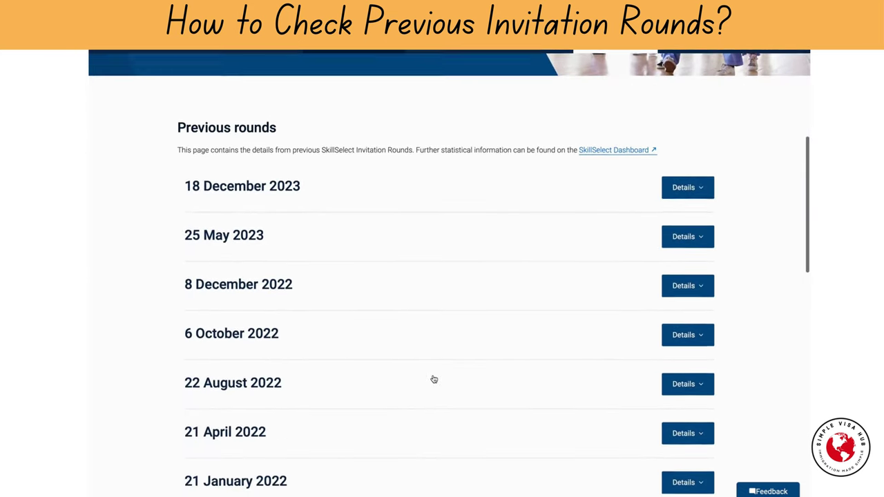
scroll(434, 379, down, 4)
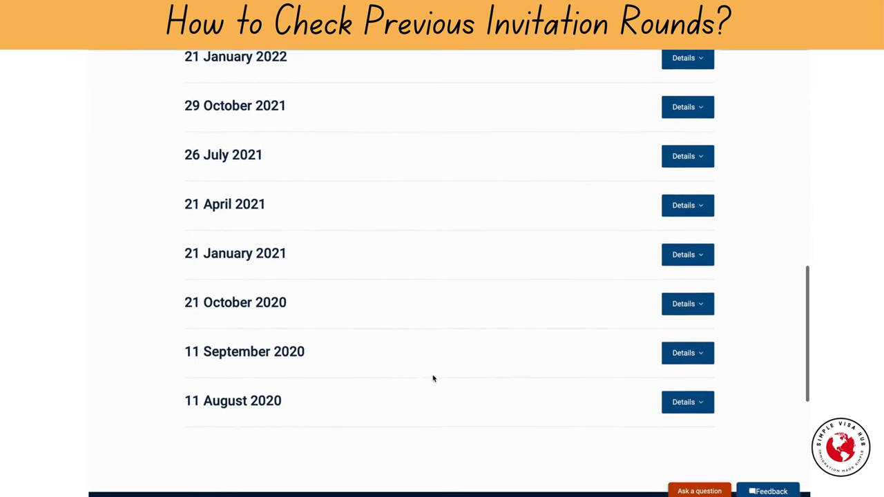
scroll(433, 378, up, 5)
scroll(434, 378, up, 4)
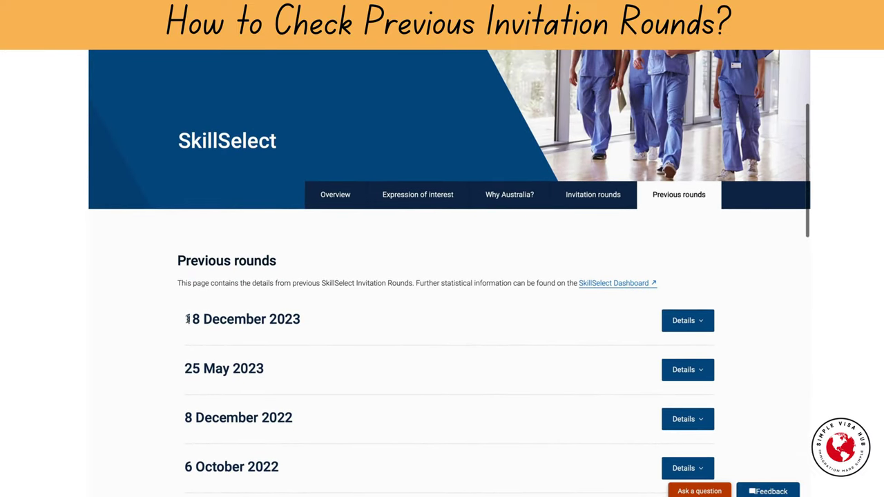
drag(185, 319, 302, 319)
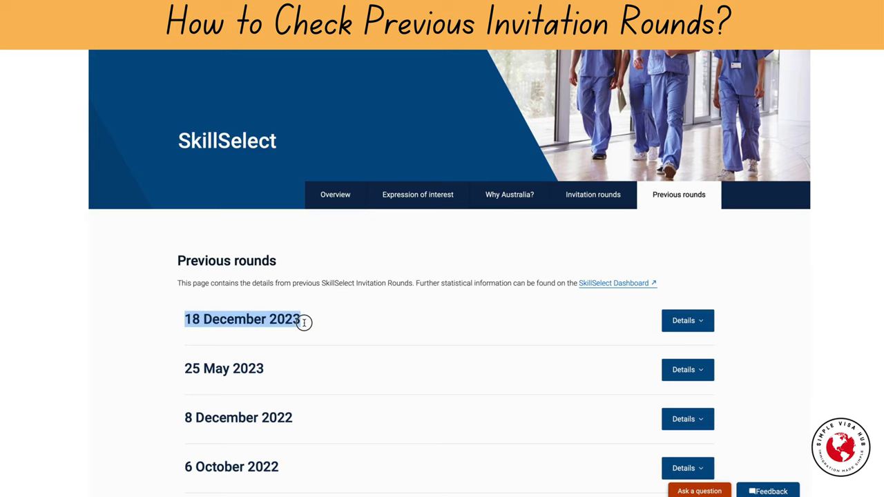
Expand 18 December 2023 details: 8,300 subclass 189, 79 subclass 491 invitations, occupation scores.
click(702, 320)
scroll(442, 325, down, 3)
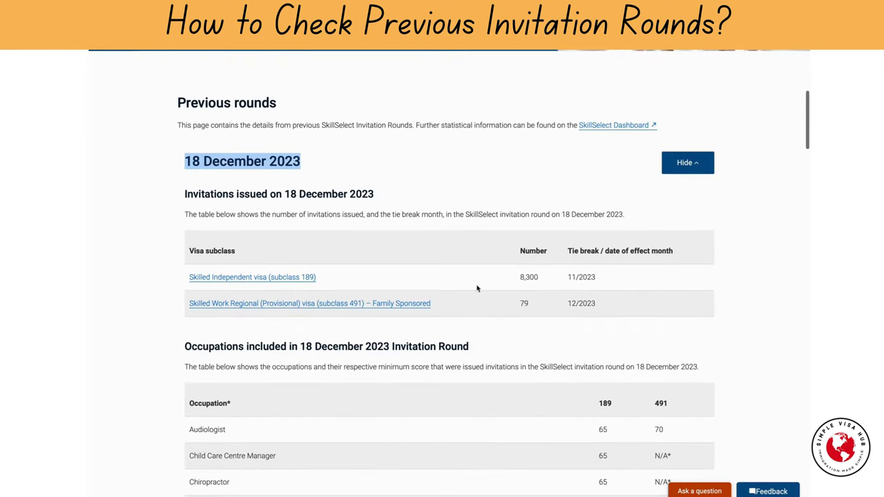
drag(519, 251, 548, 251)
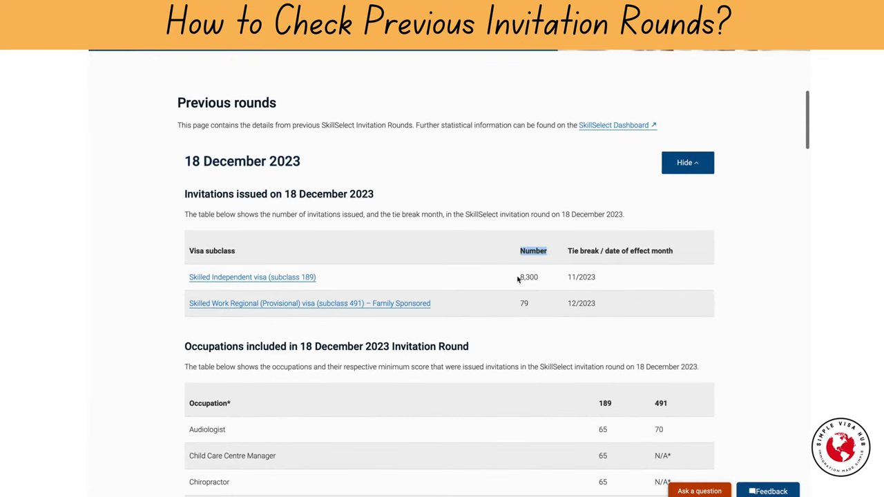
scroll(517, 278, down, 3)
drag(194, 207, 313, 207)
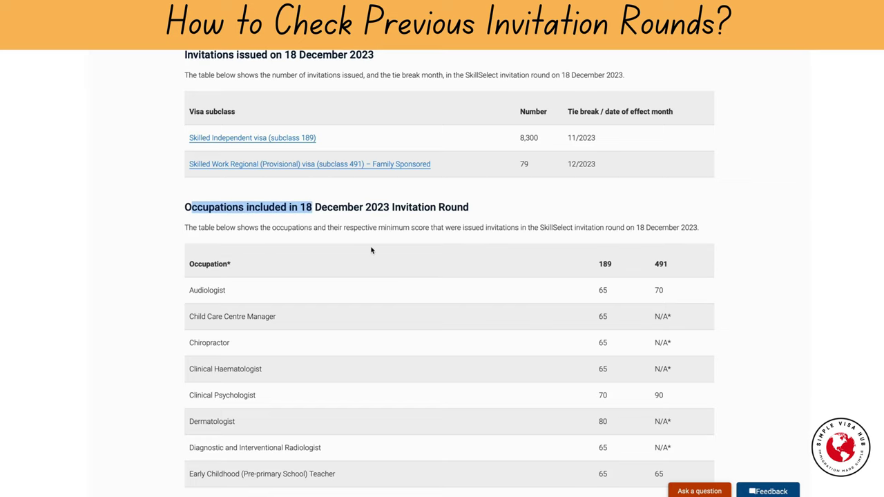
scroll(371, 251, down, 10)
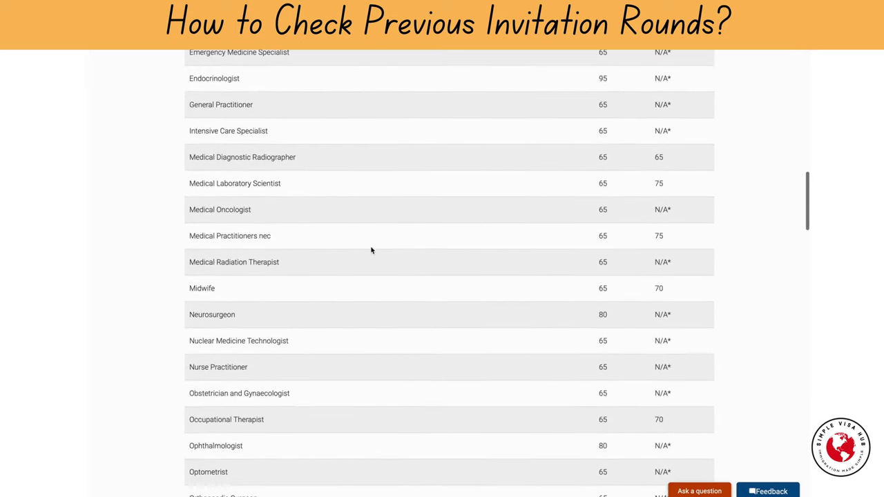
scroll(371, 251, up, 15)
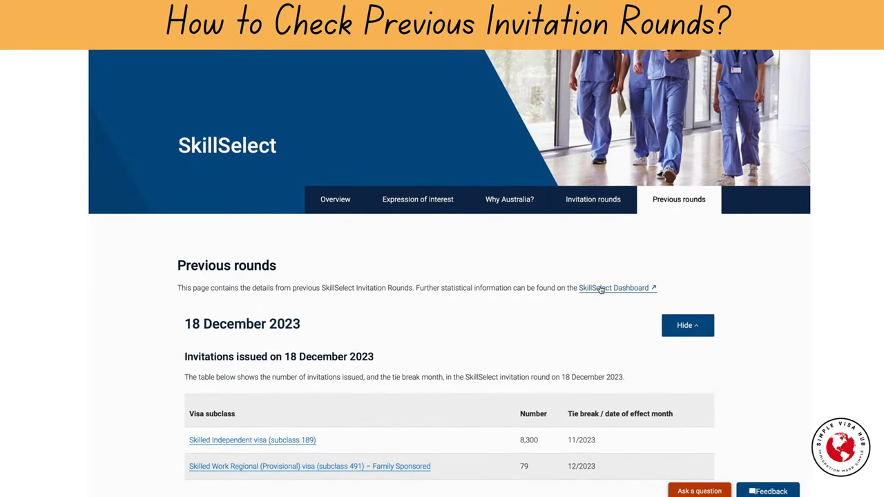
Open the SkillSelect EOI Dashboard from the Previous rounds page link.
click(601, 288)
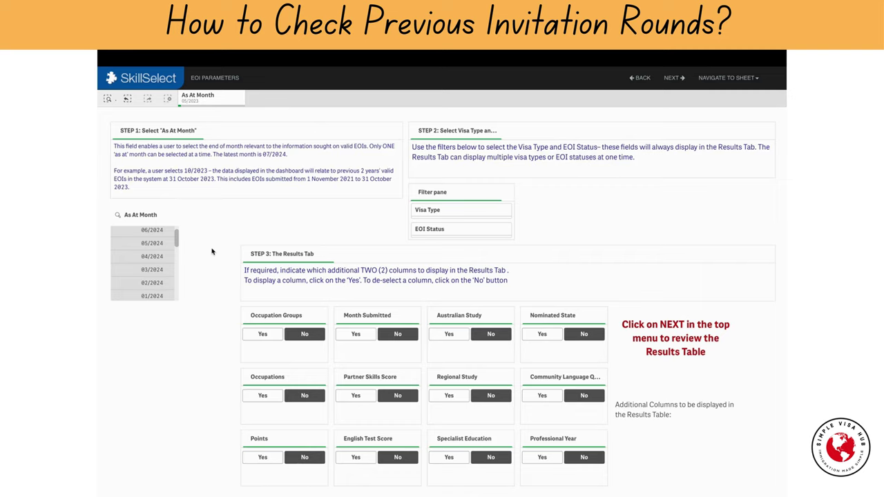
Set the As At Month filter to 06/2024.
click(154, 232)
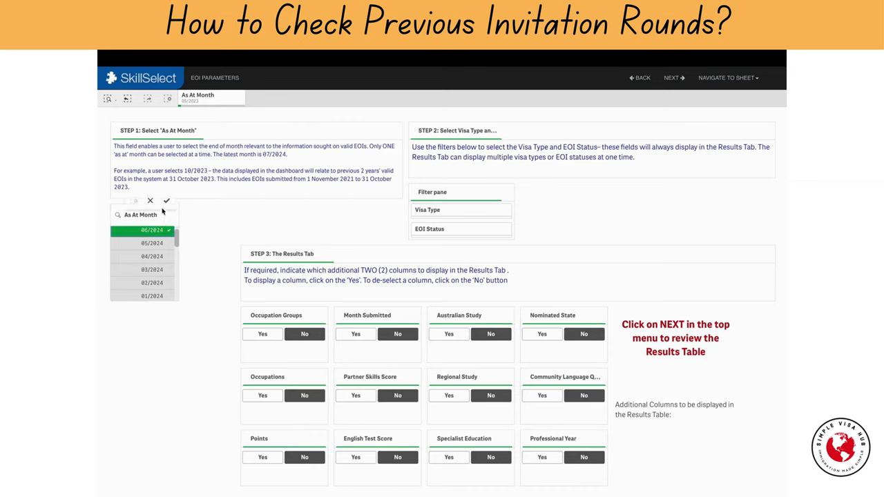
click(167, 201)
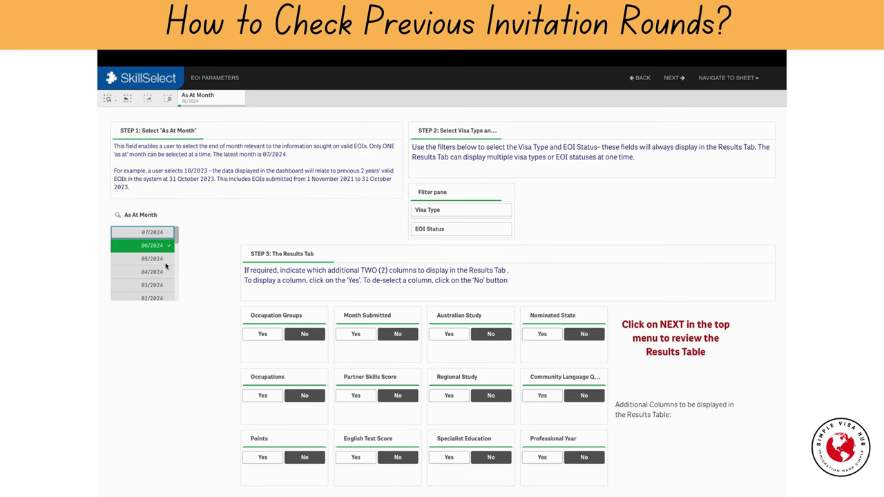
scroll(165, 266, down, 1)
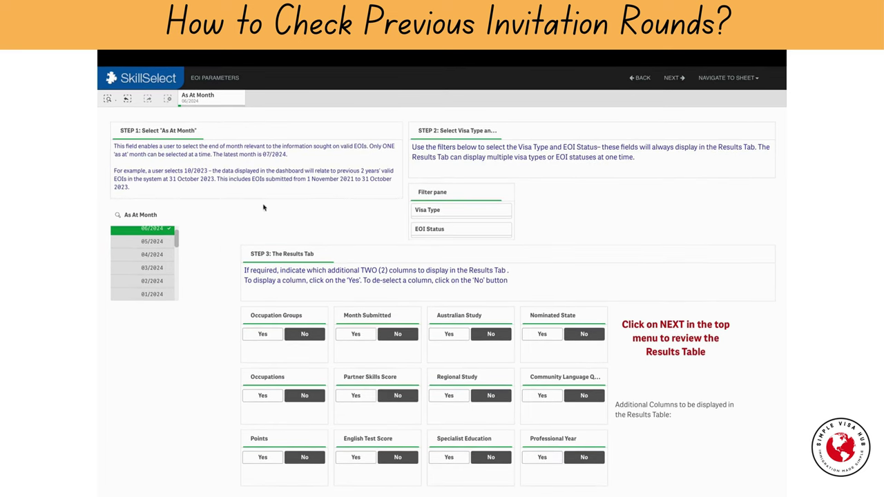
Select visa types 190SAS, 189PTS and 491SNR in the Visa Type filter.
click(460, 210)
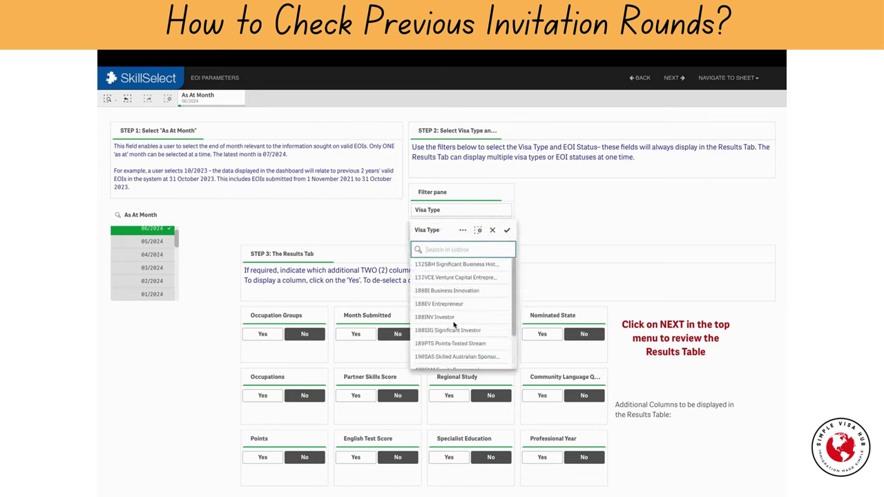
click(436, 356)
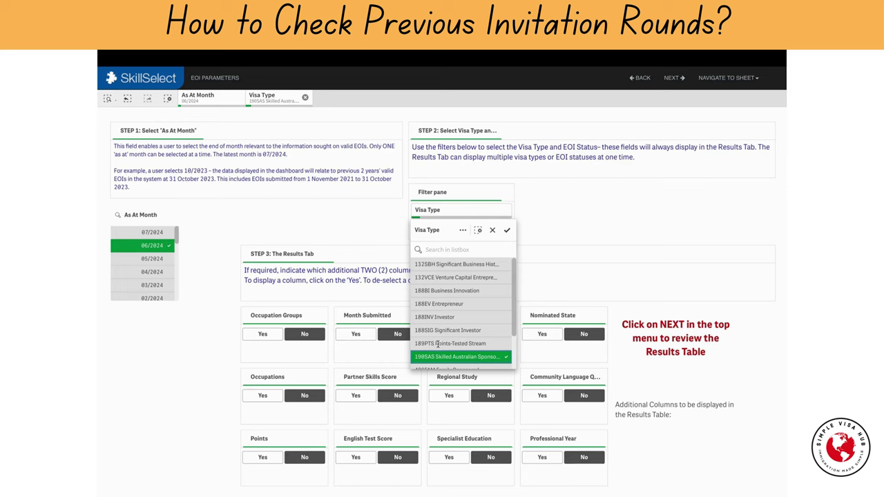
click(436, 344)
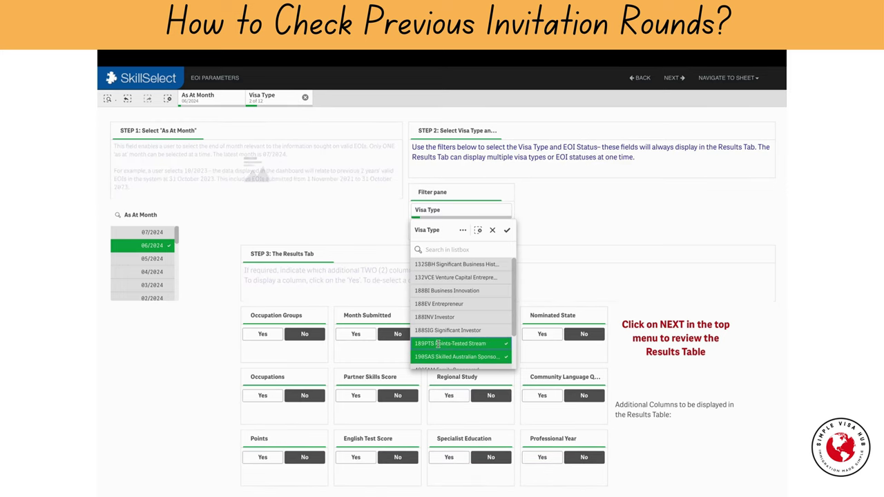
scroll(436, 343, down, 3)
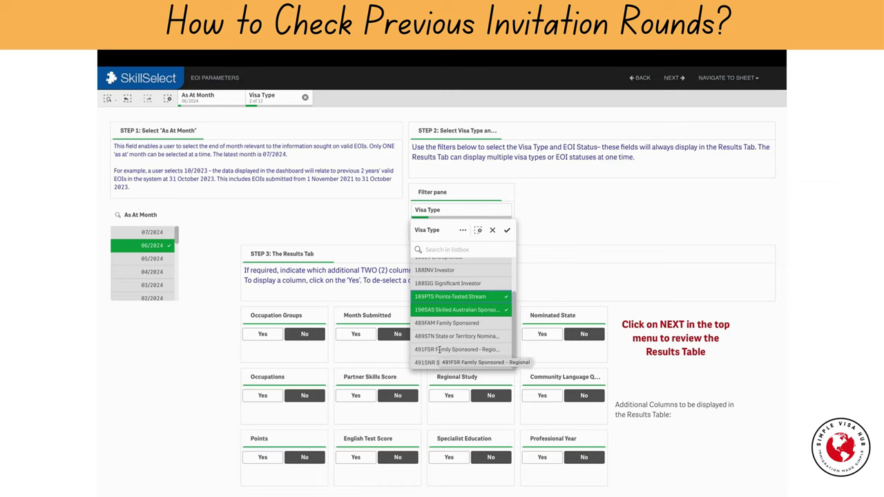
click(428, 361)
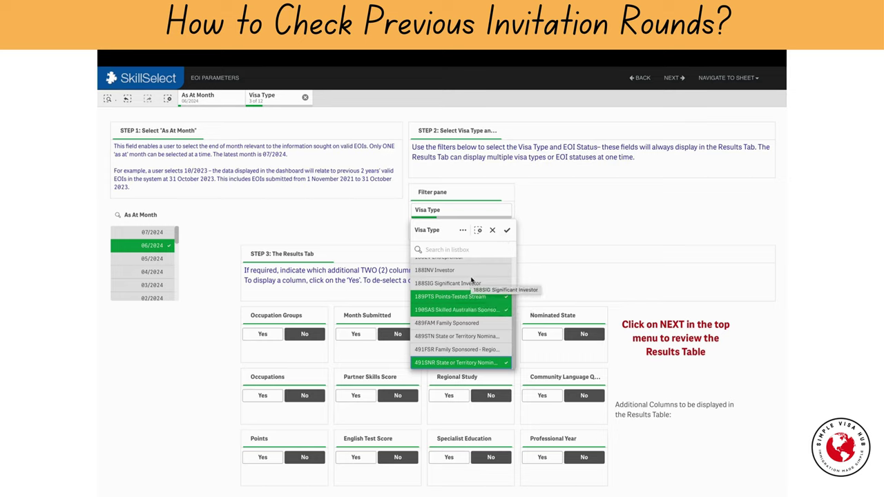
scroll(472, 280, up, 2)
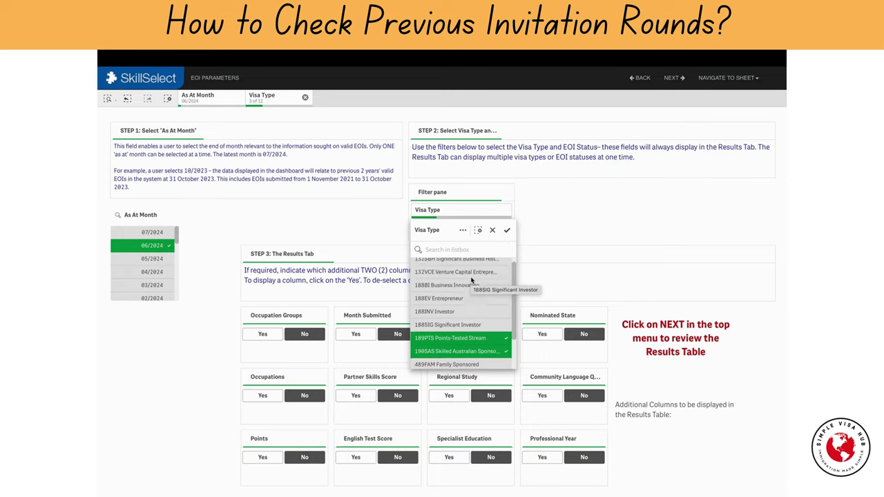
scroll(472, 280, down, 2)
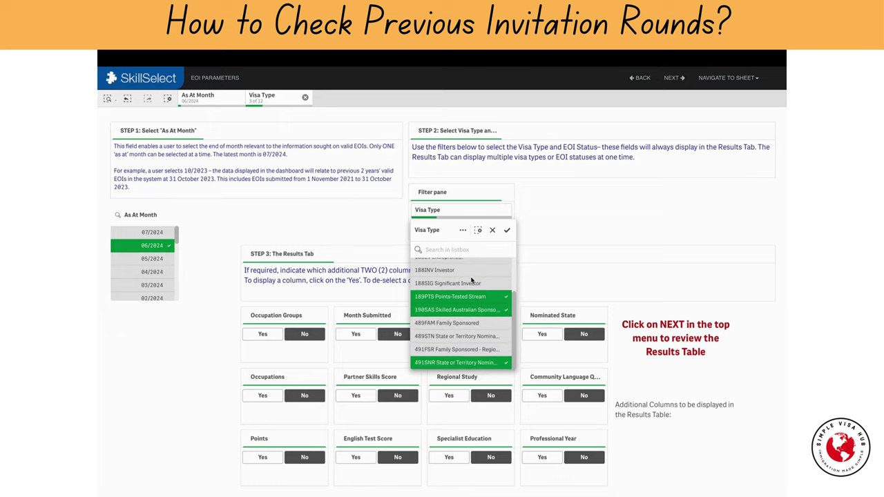
Confirm the three visa types and set EOI Status to INVITED.
click(507, 232)
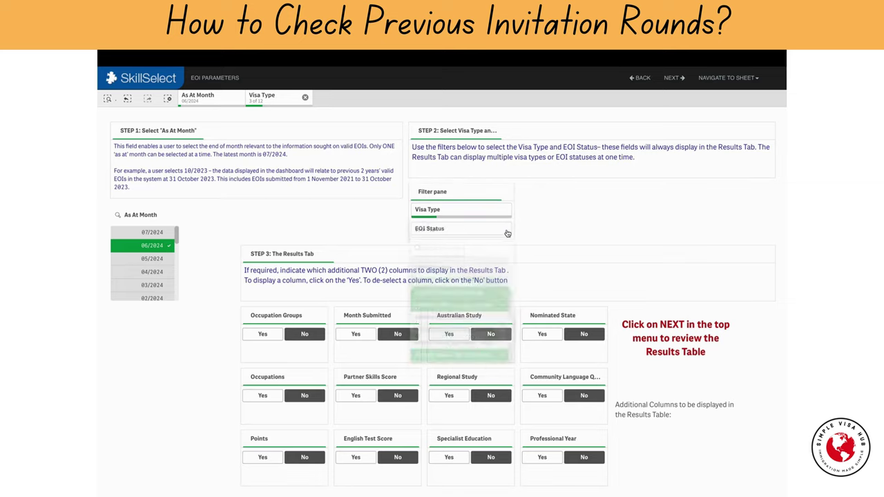
click(431, 232)
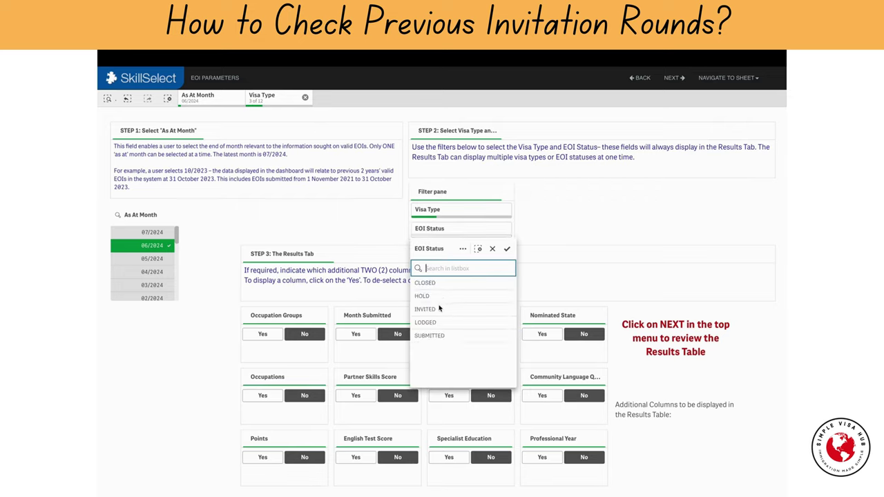
click(428, 311)
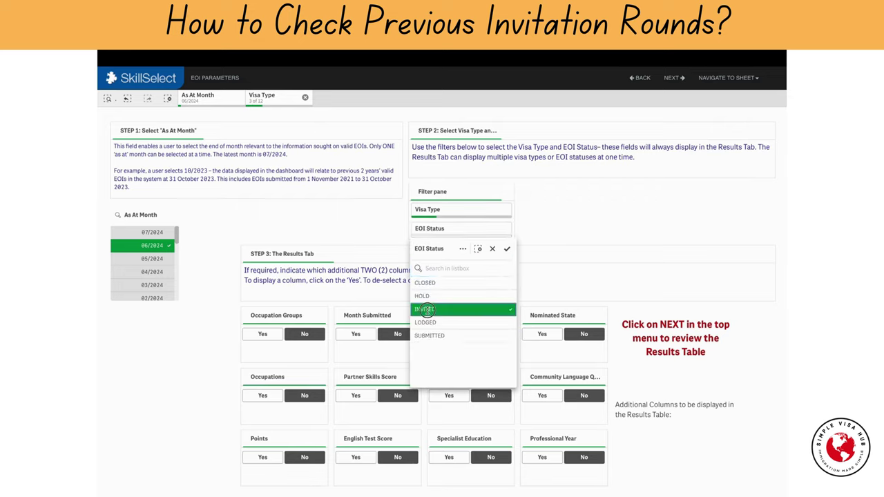
click(507, 249)
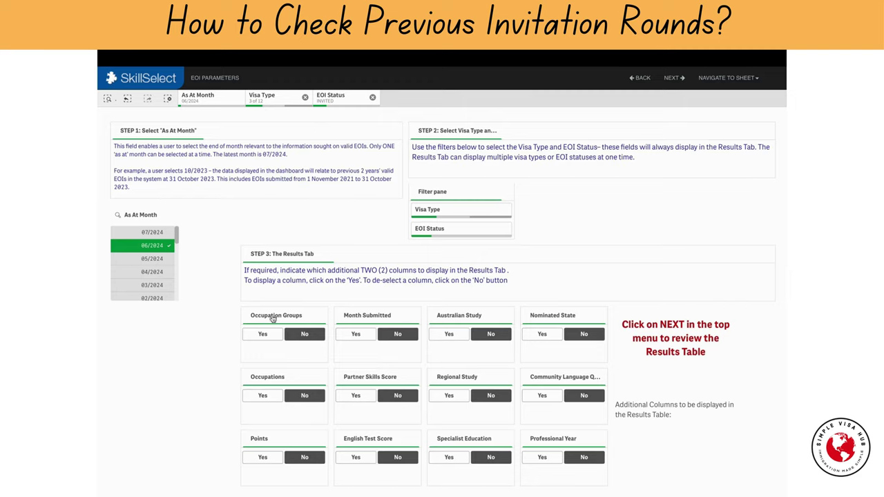
Set Occupations and Points columns to Yes and show the results table.
click(263, 397)
click(262, 457)
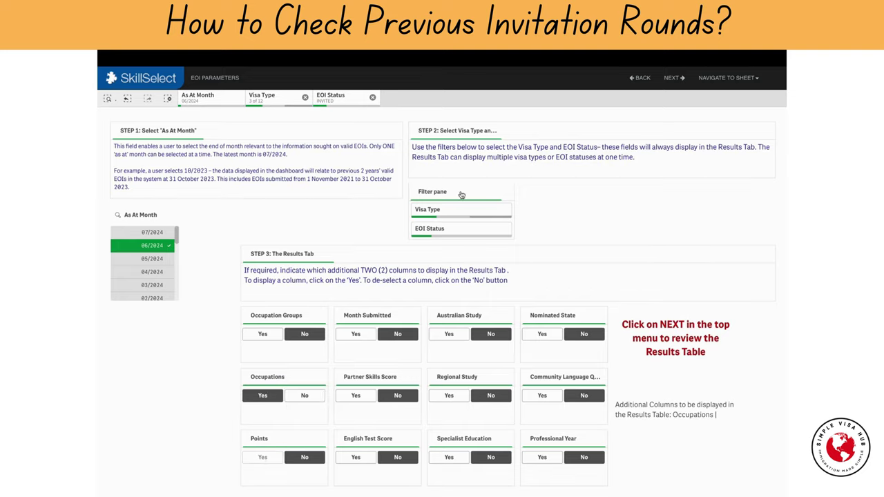
click(671, 77)
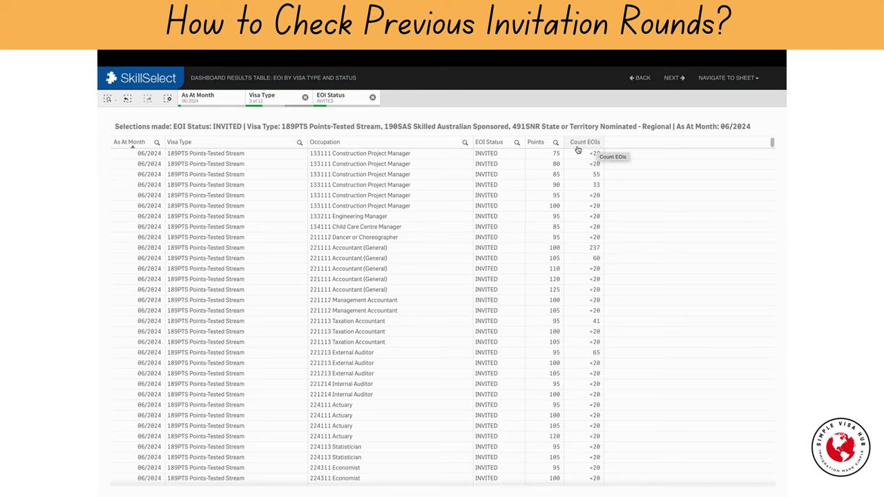
Search 'software' in the Occupation column and filter to 261313 Software Engineer.
click(465, 144)
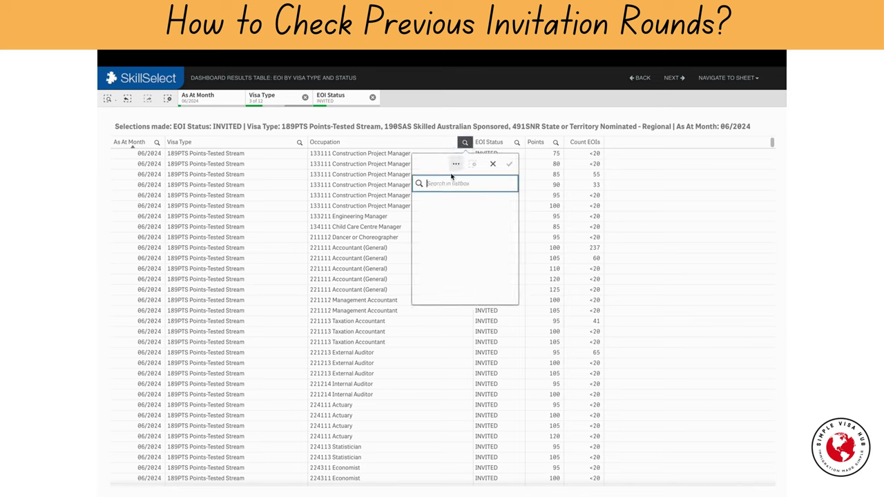
text(softw)
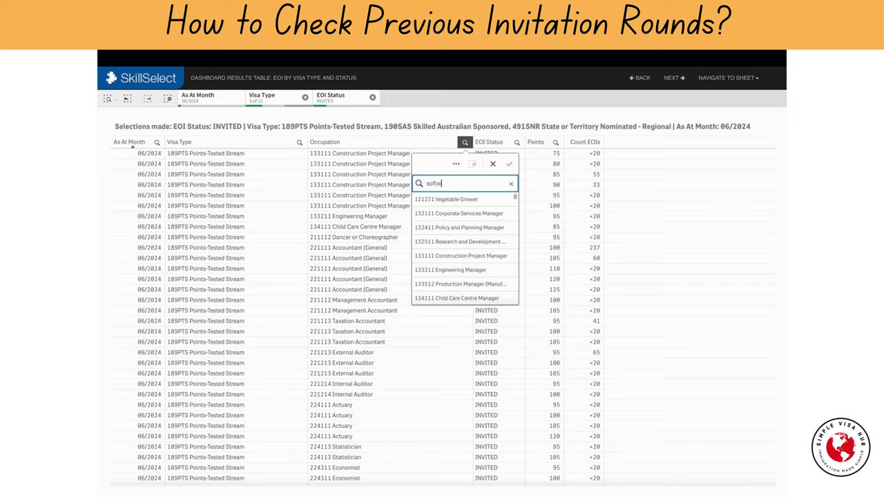
text(are engineer)
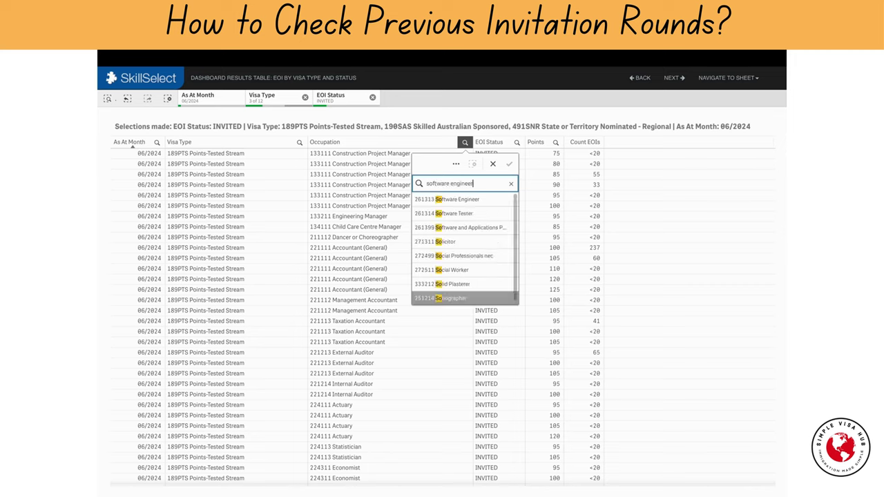
click(450, 200)
click(509, 164)
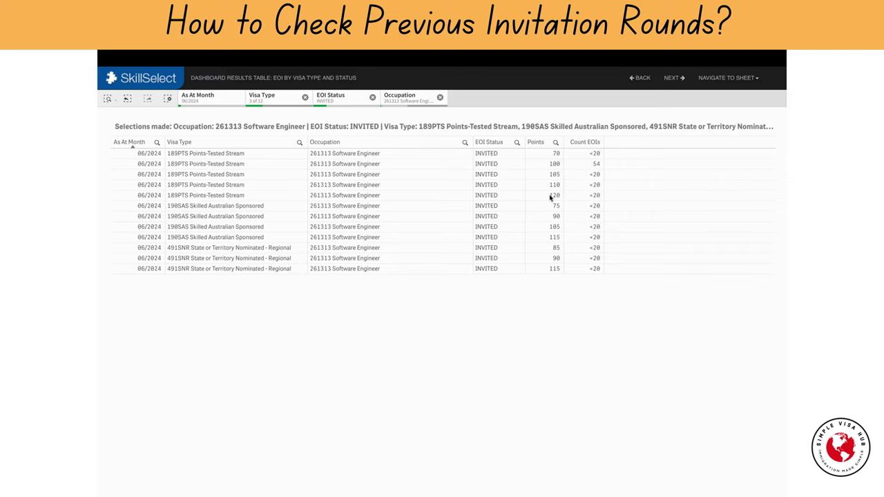
click(227, 163)
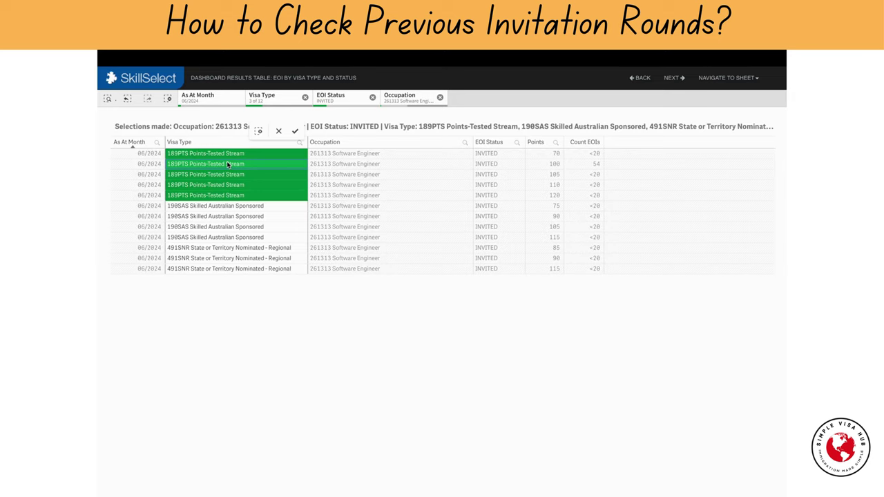
click(294, 131)
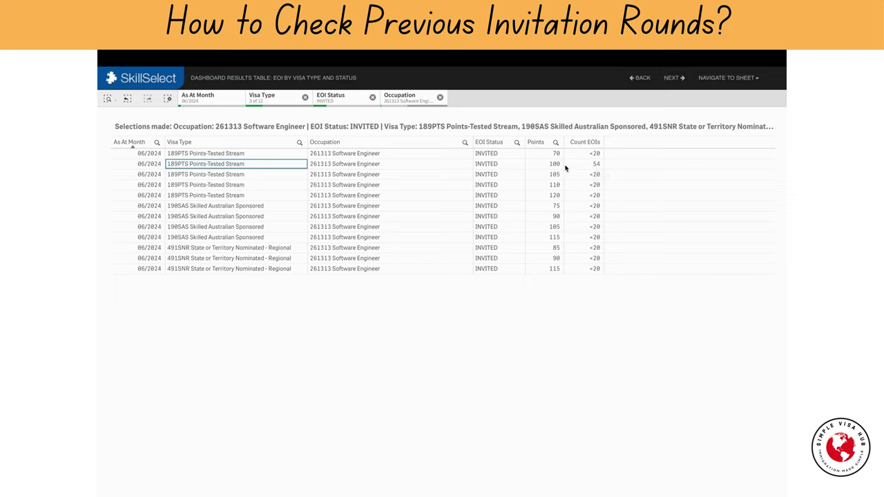
click(235, 227)
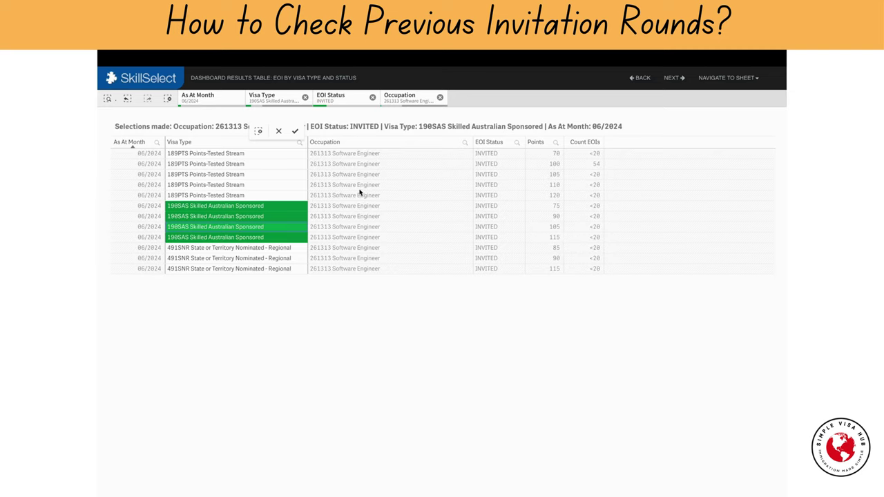
click(278, 130)
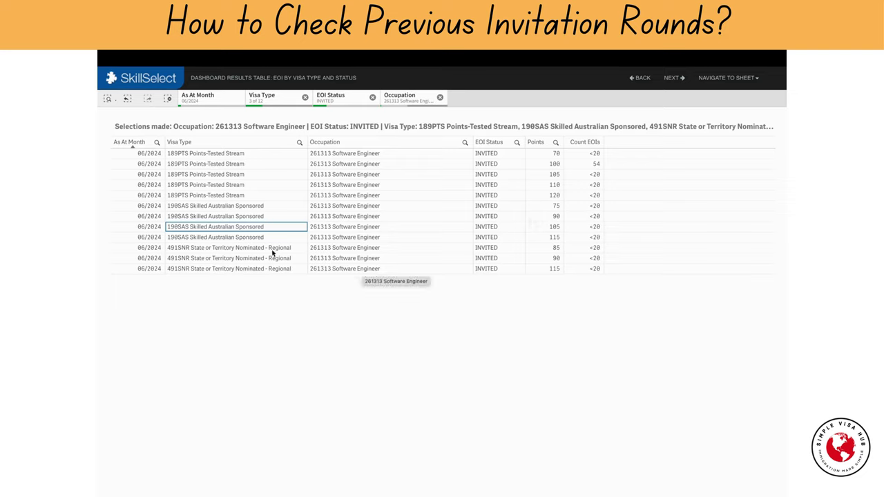
click(186, 252)
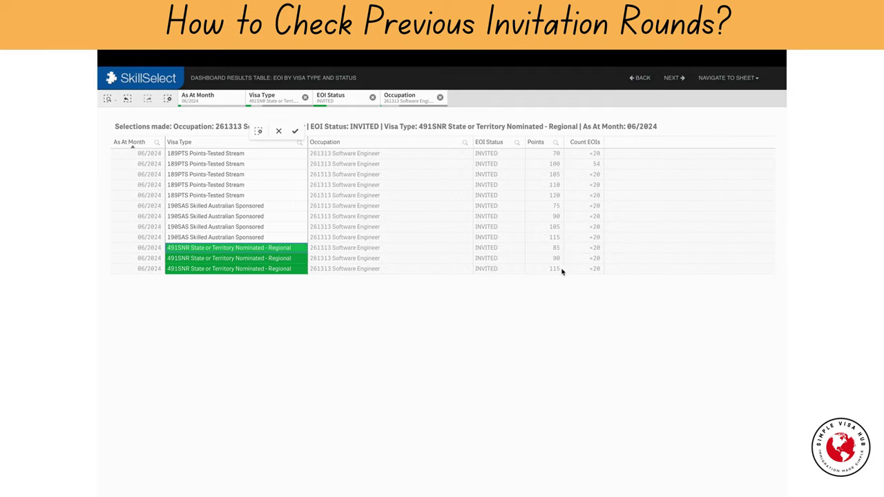
click(279, 131)
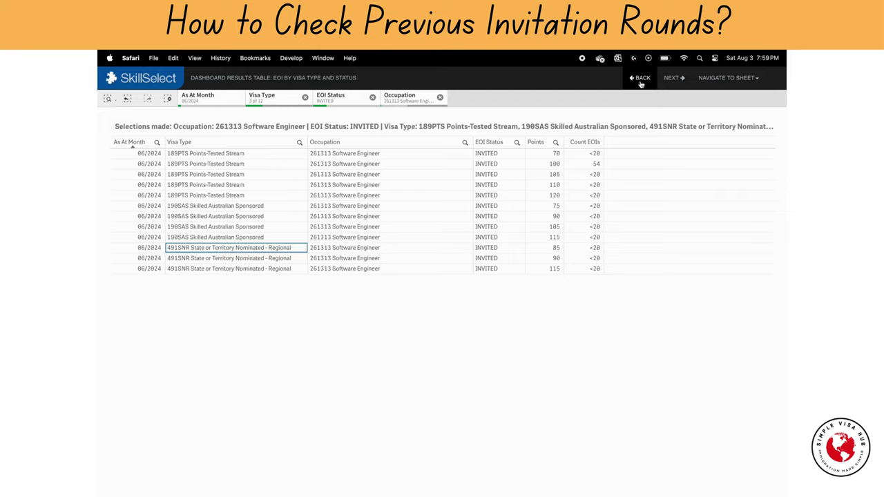
Back in parameters, keep only 190SAS and 491SNR visa types and hide Occupations.
click(641, 79)
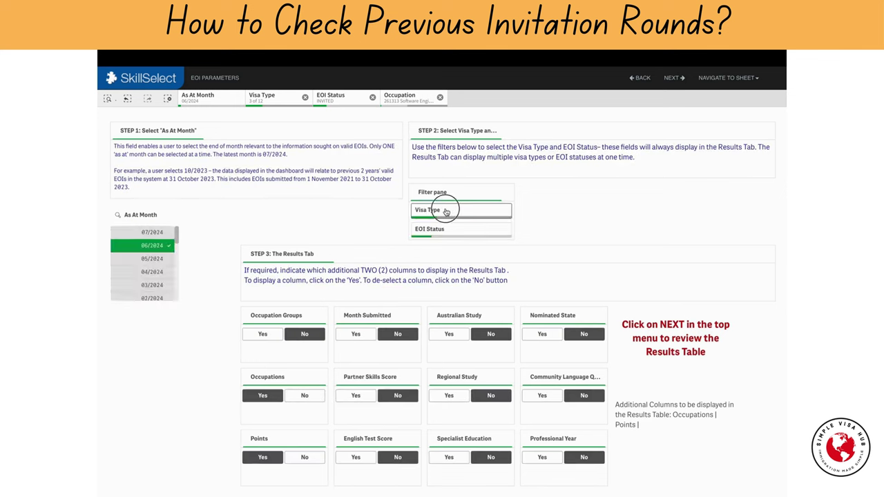
click(446, 211)
click(507, 231)
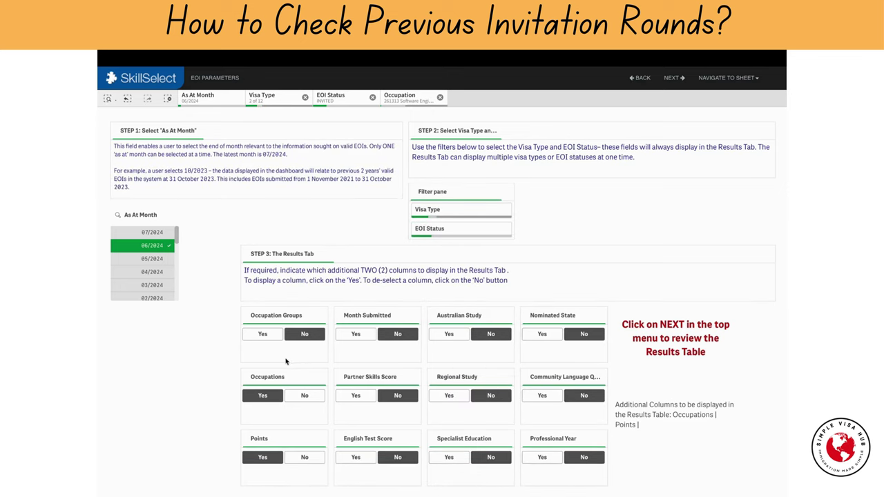
click(307, 396)
Load the Results Table with the revised 190SAS and 491SNR parameters.
click(673, 78)
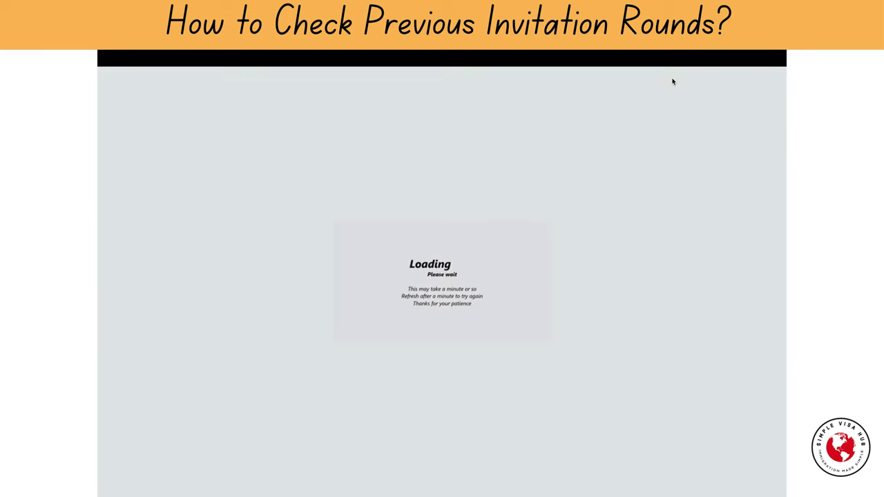